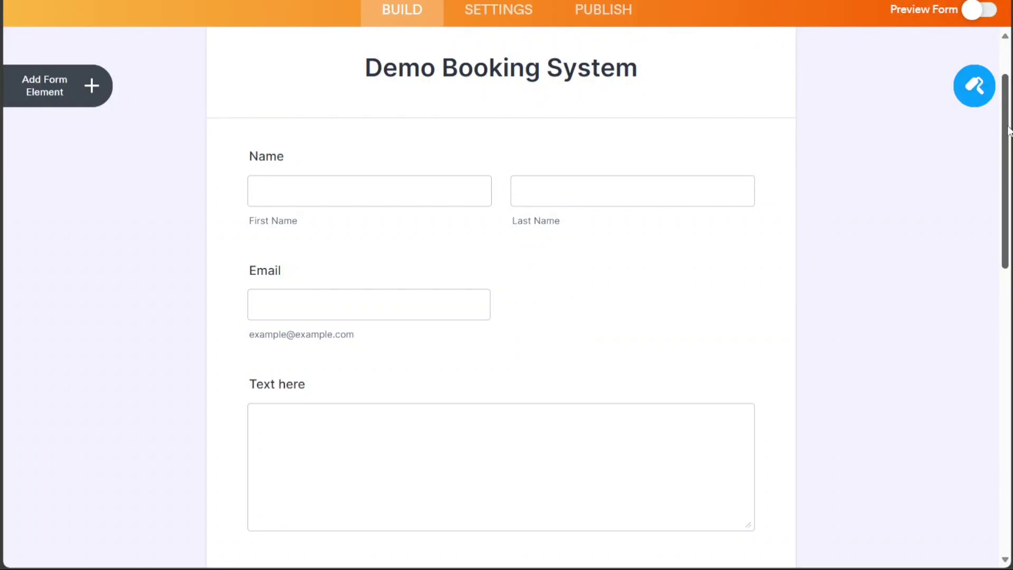
# Scroll past the Demo Booking System form to the 'Ready to get started?' sign-up section
pyautogui.moveTo(1007, 131); pyautogui.dragTo(986, 366)
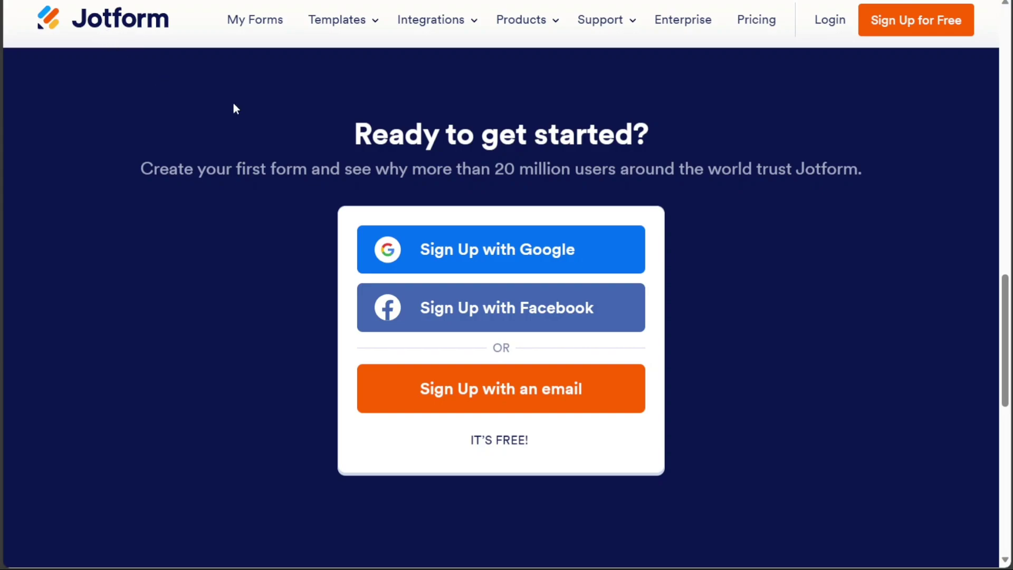
# Return to the booking form builder showing the date calendar, My Products block and Payment Methods
pyautogui.moveTo(544, 36)
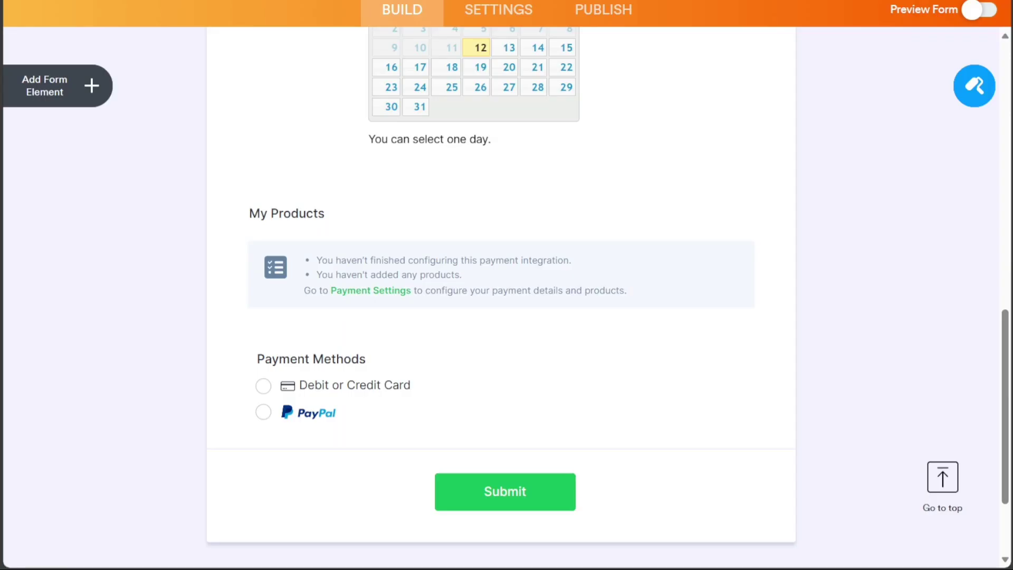
# Browse the Payments, Widgets and Basic element tabs, then move on to the empty My Forms page
pyautogui.click(88, 93)
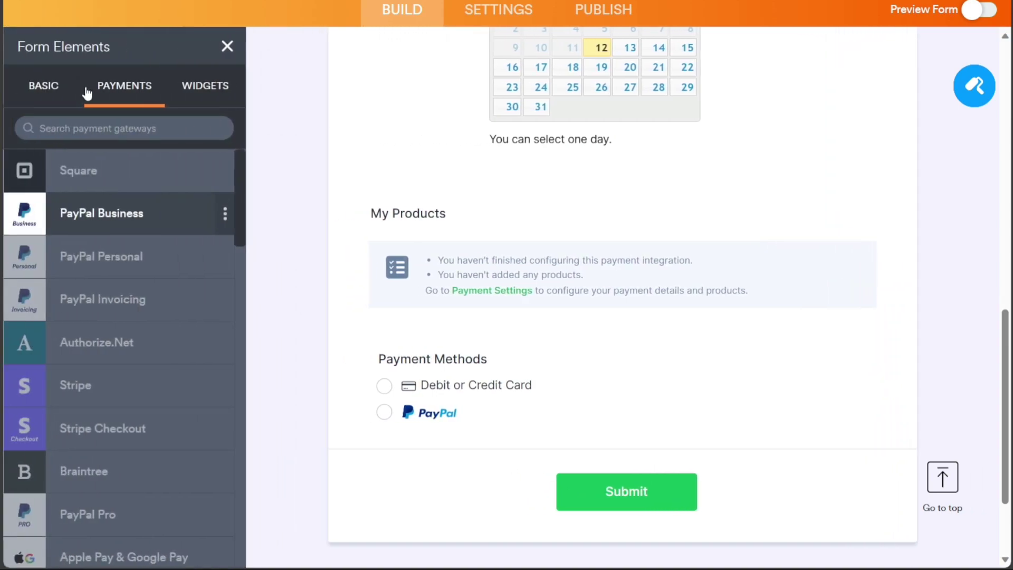
pyautogui.moveTo(241, 215); pyautogui.dragTo(240, 302)
pyautogui.click(202, 91)
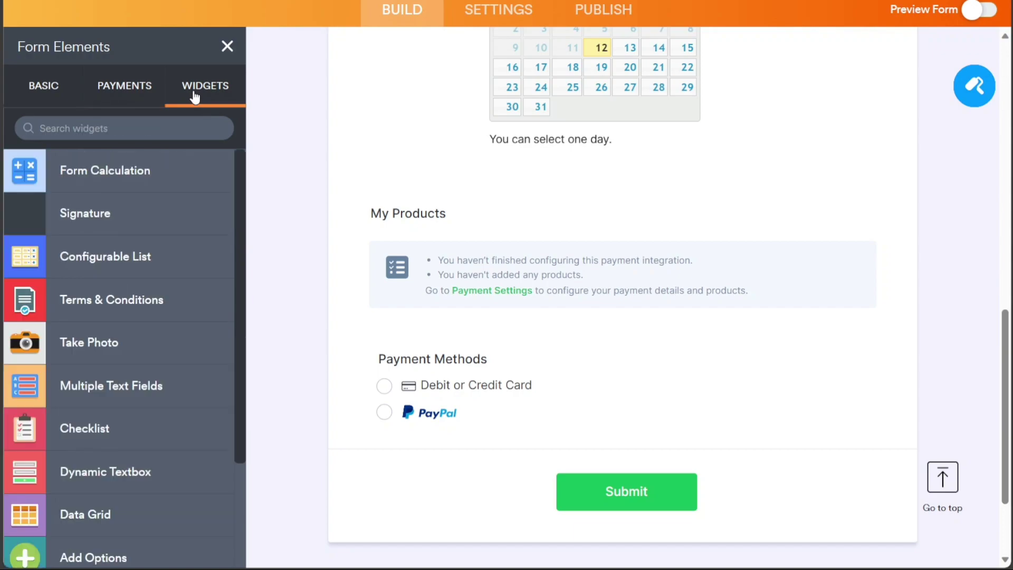
pyautogui.click(47, 90)
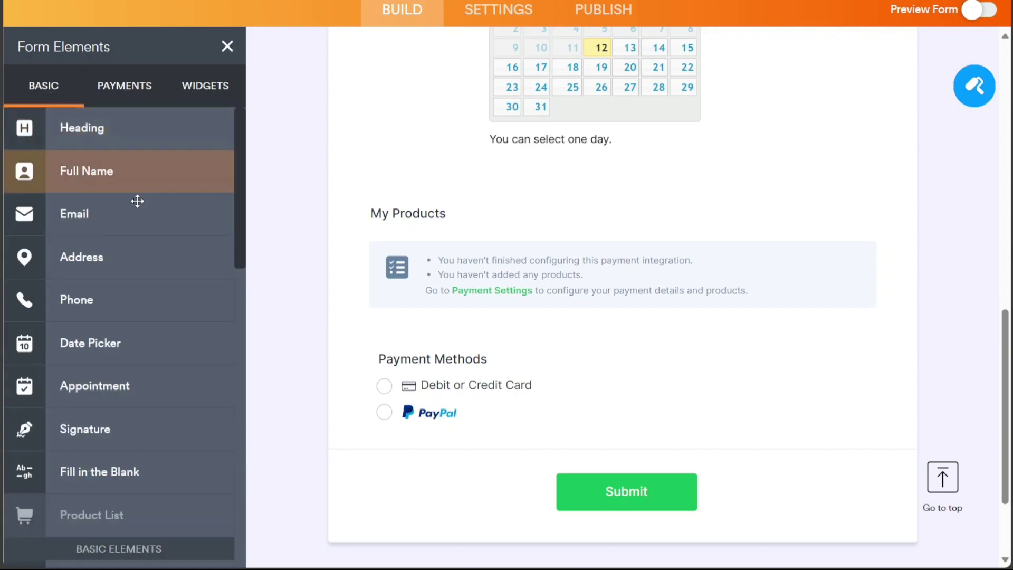
pyautogui.click(228, 47)
pyautogui.scroll(15, 798, 219)
pyautogui.scroll(-5, 1007, 227)
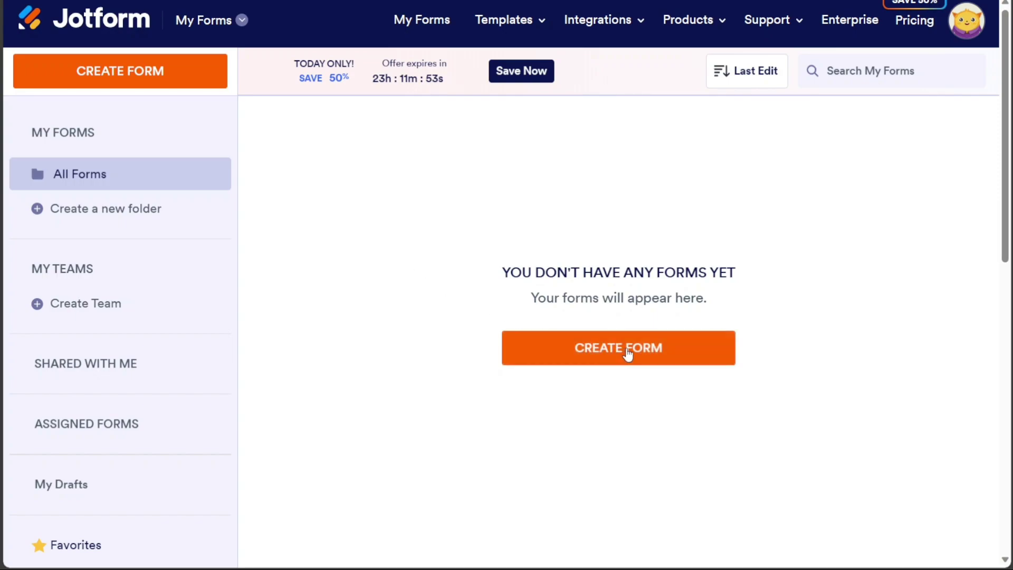
# Create a new form from scratch using the Classic Form single-page layout
pyautogui.click(178, 79)
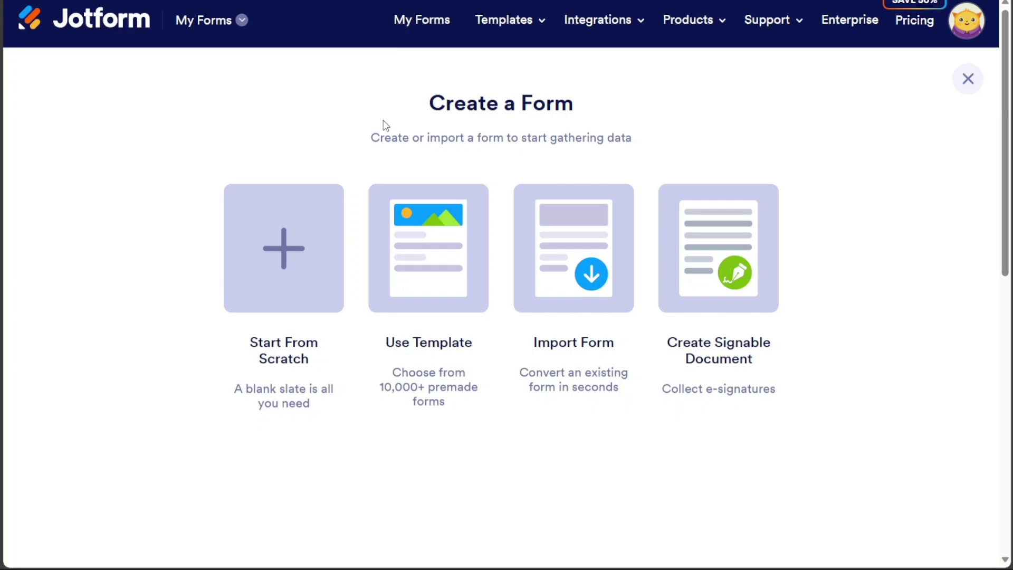
pyautogui.click(283, 245)
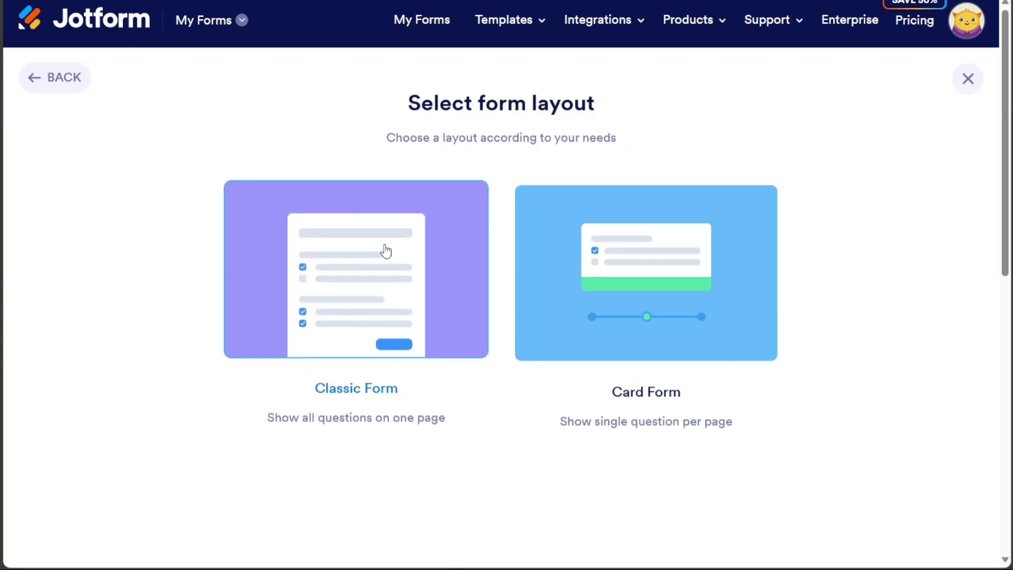
pyautogui.click(343, 283)
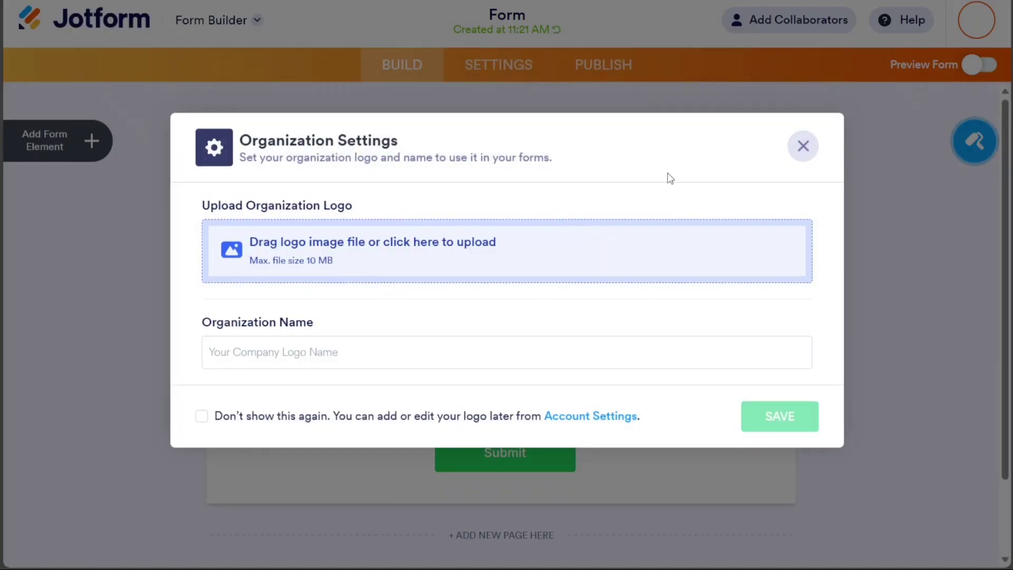
# Dismiss the organization prompt and rename the form heading to 'Demo Booking System'
pyautogui.click(802, 148)
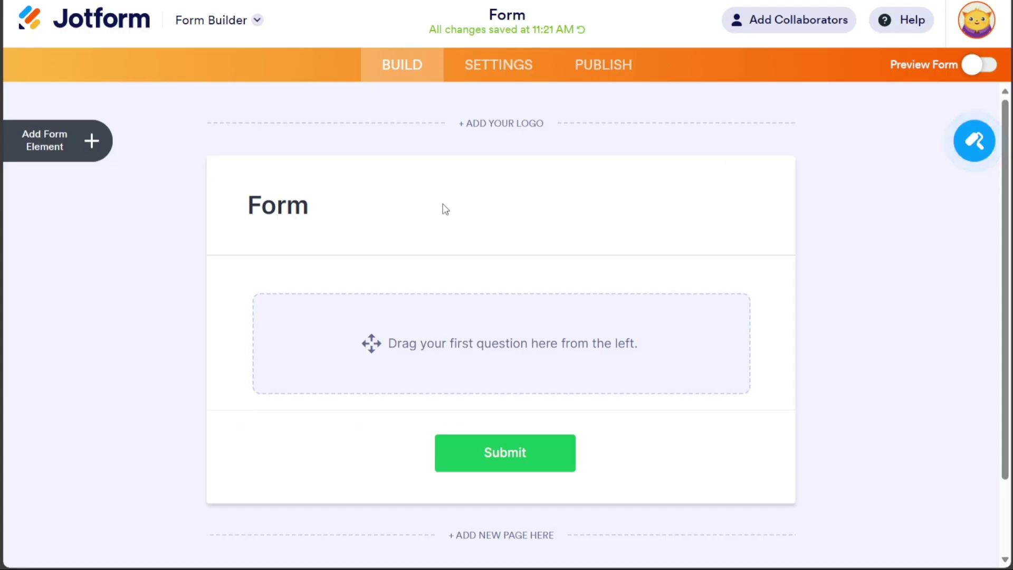
pyautogui.click(305, 206)
pyautogui.doubleClick(305, 206)
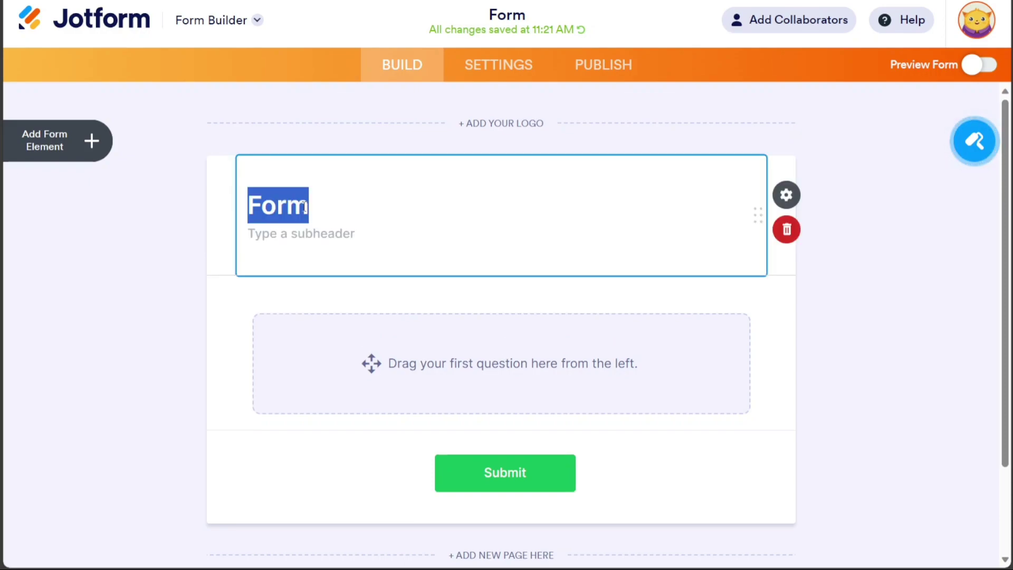
pyautogui.write('Demo Booking System')
# Set the heading's alignment to CENTER in its properties and finish editing
pyautogui.click(802, 200)
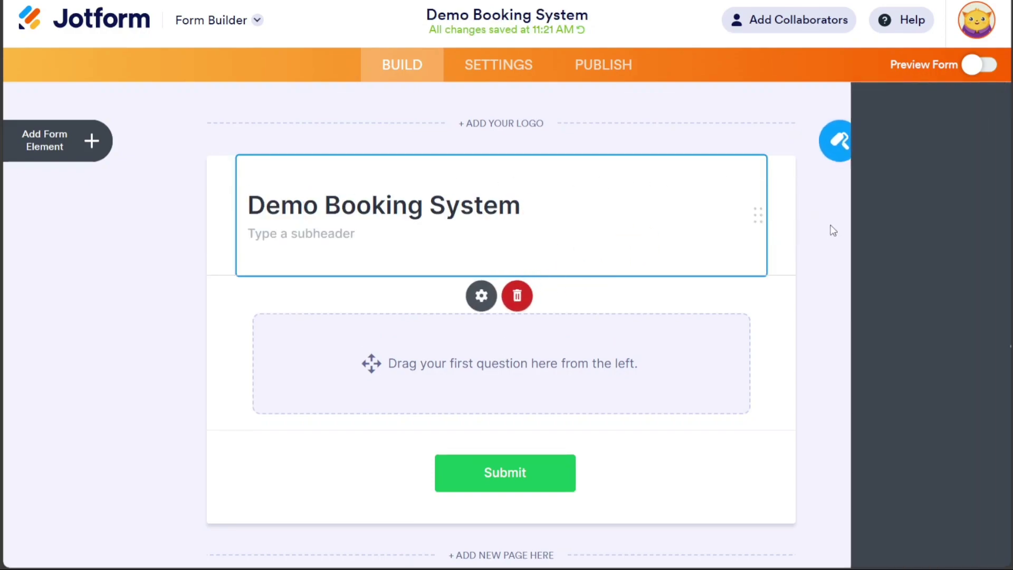
pyautogui.click(780, 499)
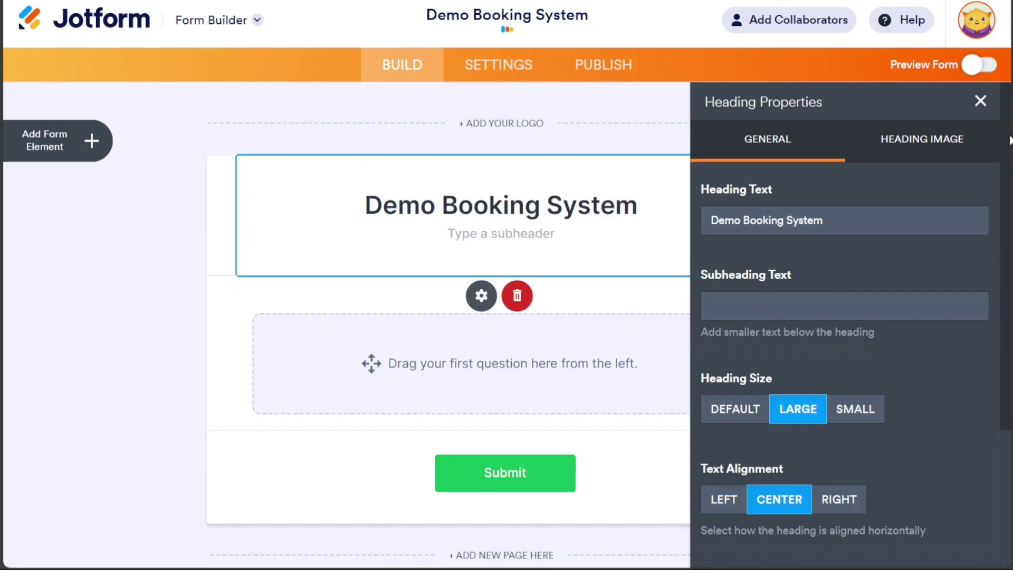
pyautogui.click(980, 101)
pyautogui.click(898, 279)
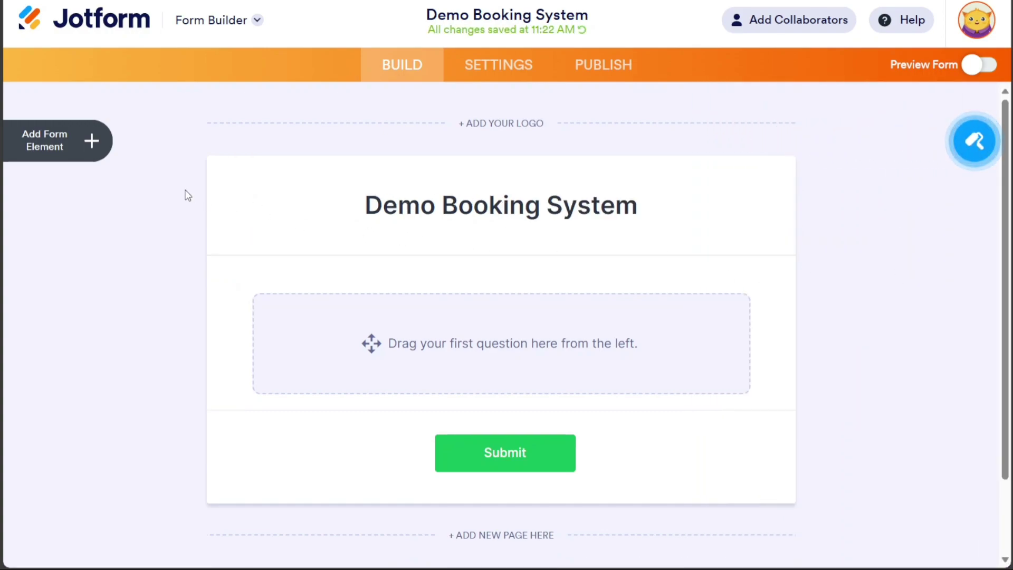
# Add Full Name, Email and Long Text fields from the Basic elements list
pyautogui.click(90, 148)
pyautogui.click(113, 225)
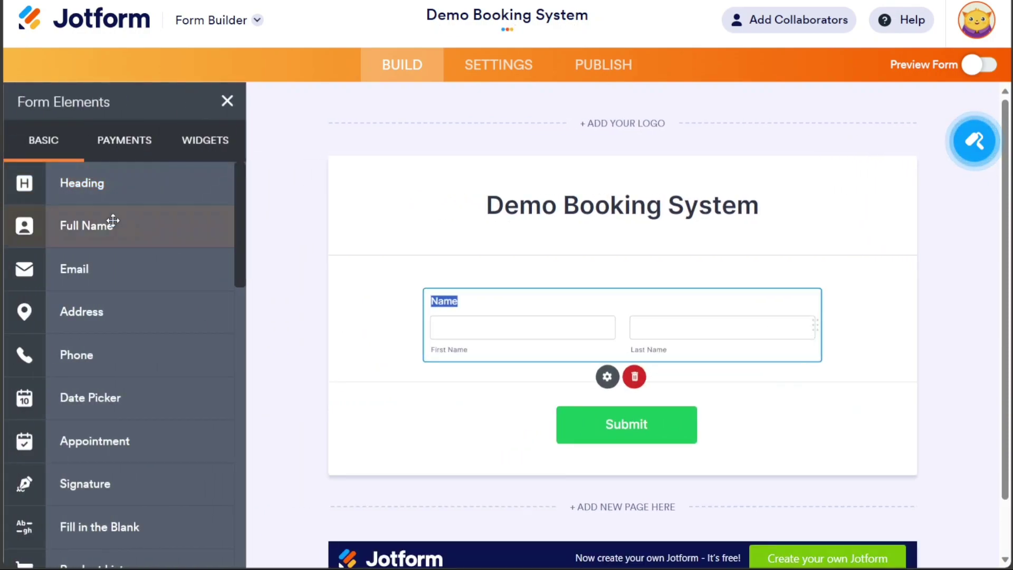
pyautogui.click(122, 264)
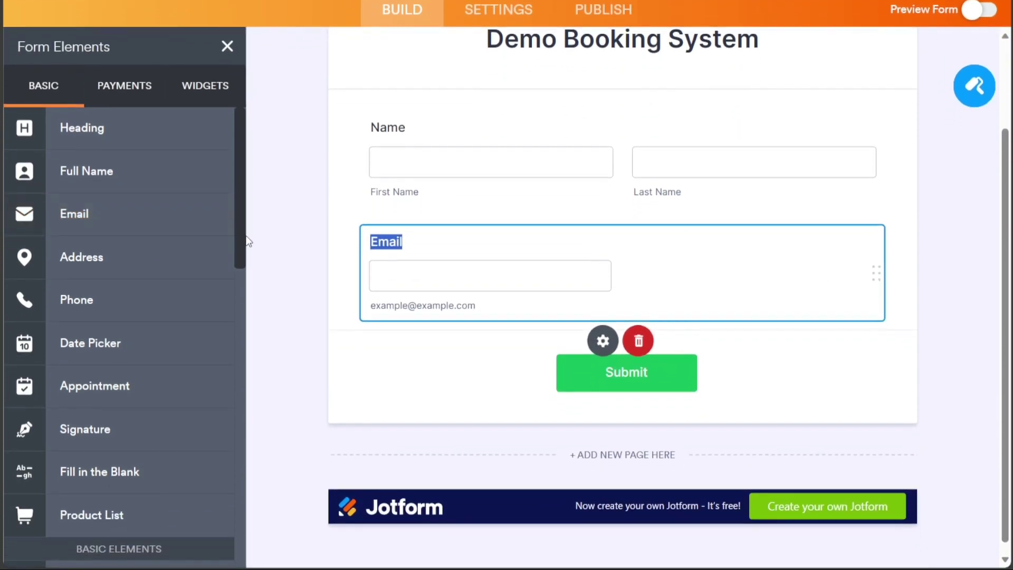
pyautogui.moveTo(240, 234); pyautogui.dragTo(235, 350)
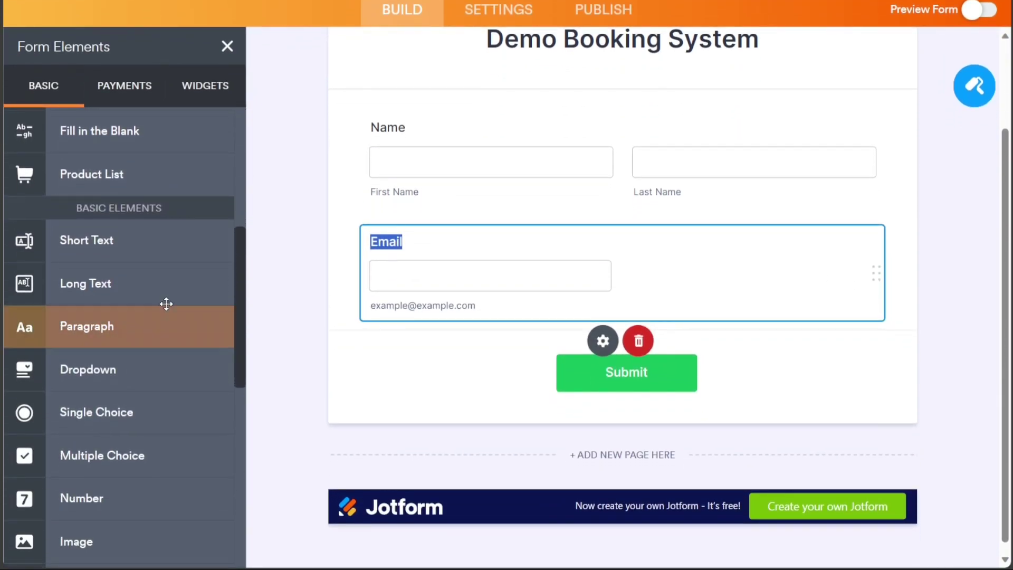
pyautogui.click(135, 287)
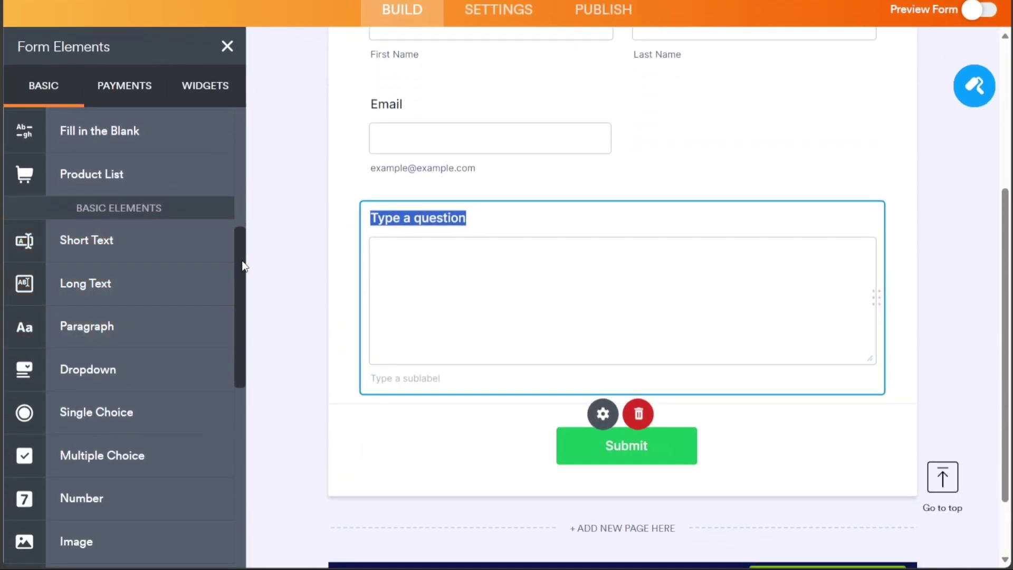
pyautogui.moveTo(242, 267); pyautogui.dragTo(237, 120)
pyautogui.click(214, 89)
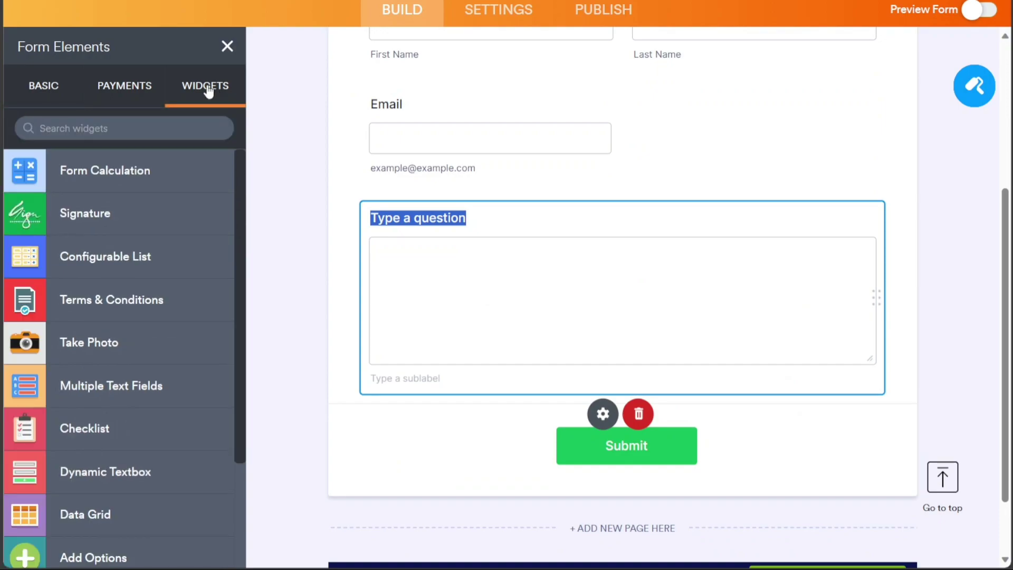
# Add the Date Reservation calendar widget below the long-text question and close its settings
pyautogui.moveTo(237, 185); pyautogui.dragTo(226, 477)
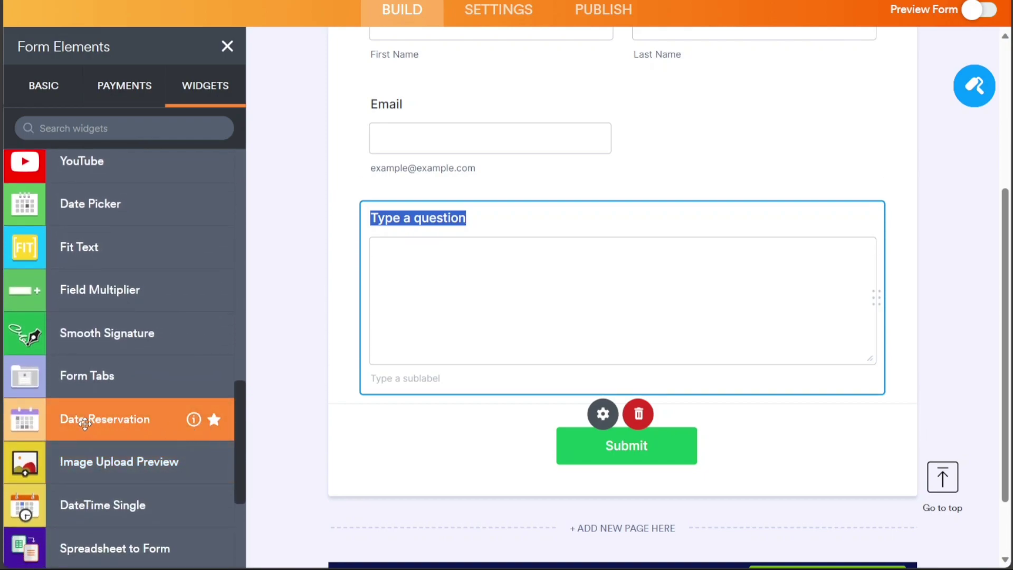
pyautogui.click(123, 419)
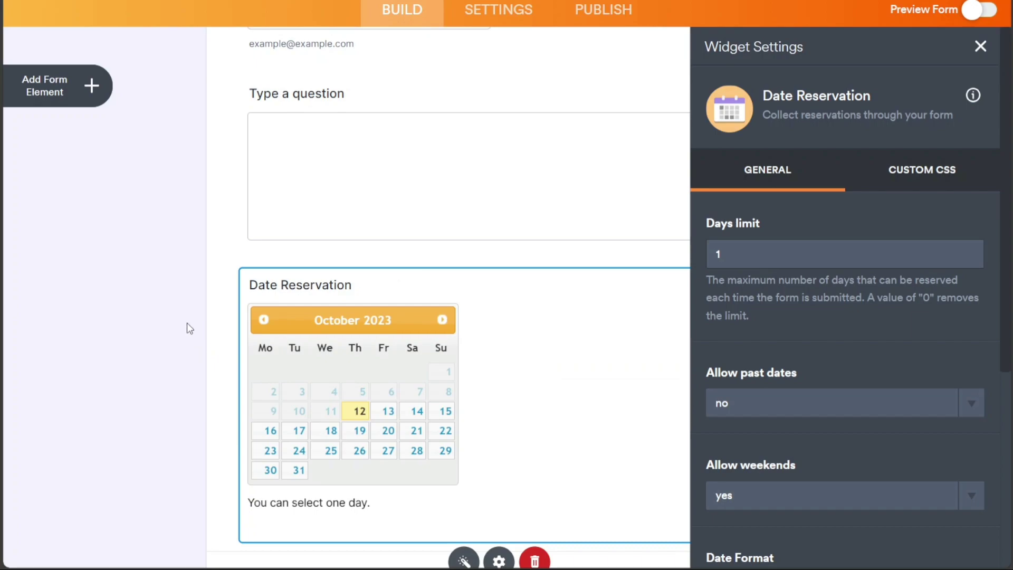
pyautogui.click(186, 325)
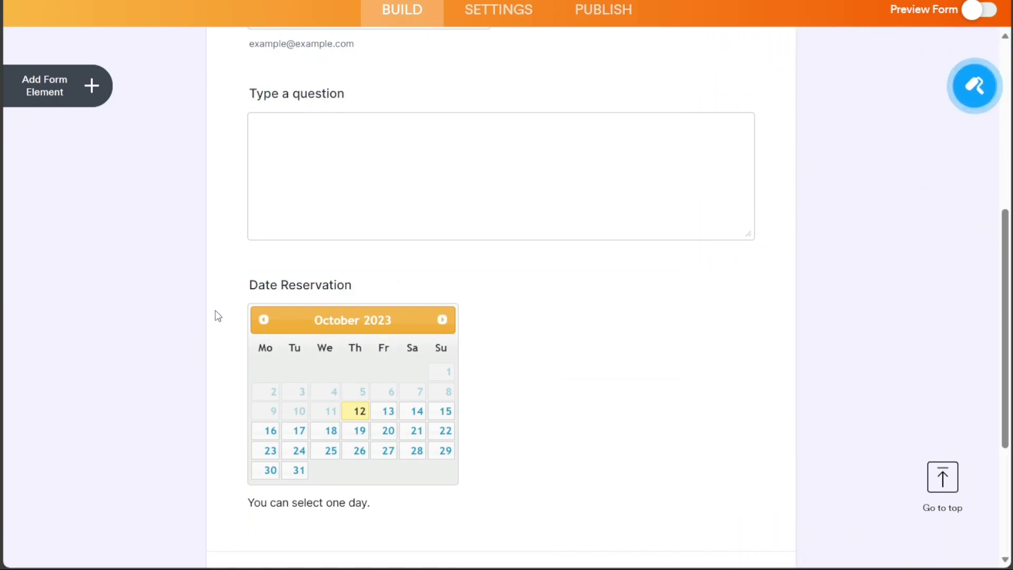
# Try adding a PayPal Business element from the Payments list, then scroll back to the top
pyautogui.click(93, 89)
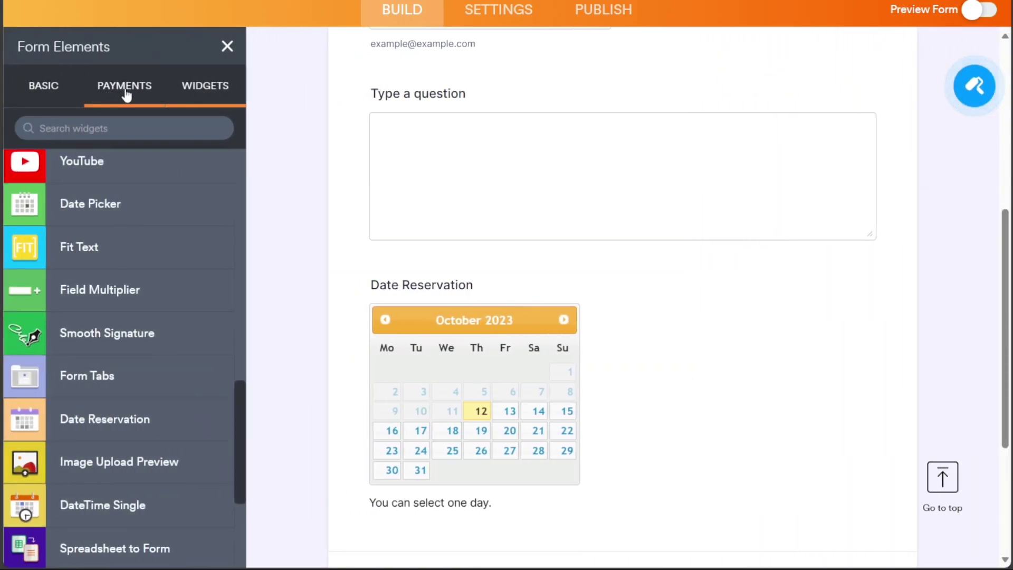
pyautogui.click(126, 95)
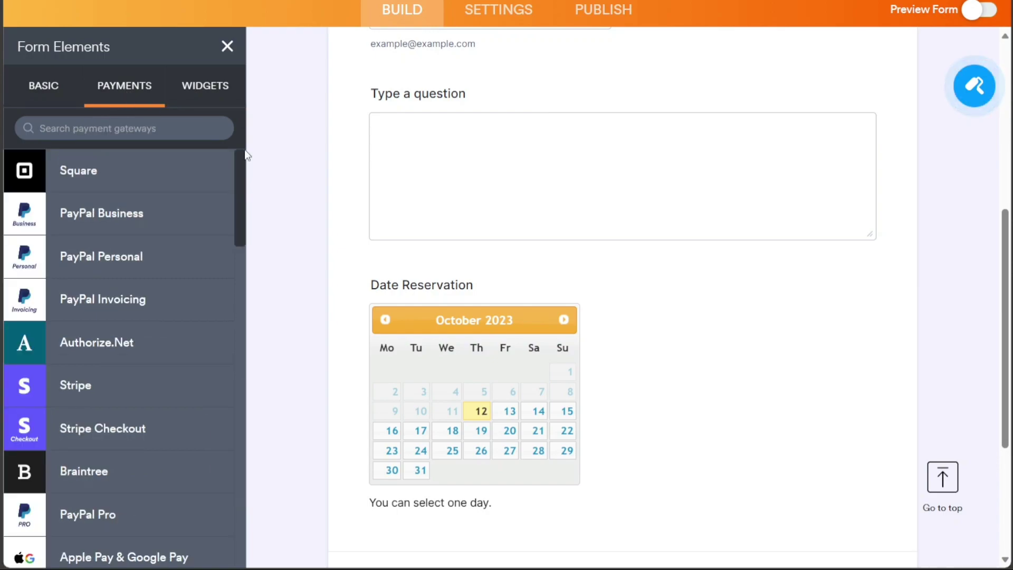
pyautogui.moveTo(239, 191)
pyautogui.mouseDown()
pyautogui.moveTo(236, 236)
pyautogui.moveTo(236, 179)
pyautogui.mouseUp()
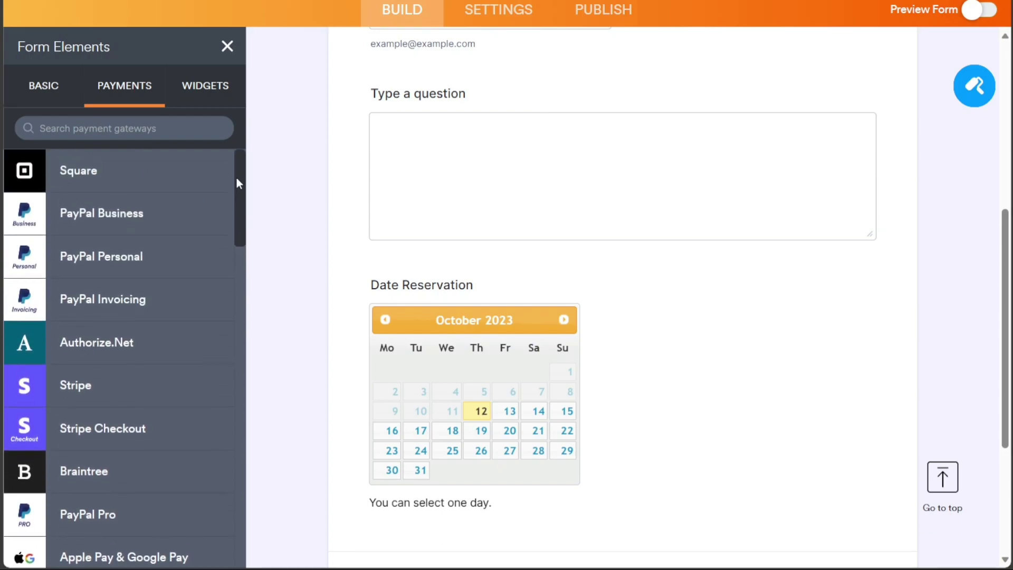
pyautogui.click(112, 217)
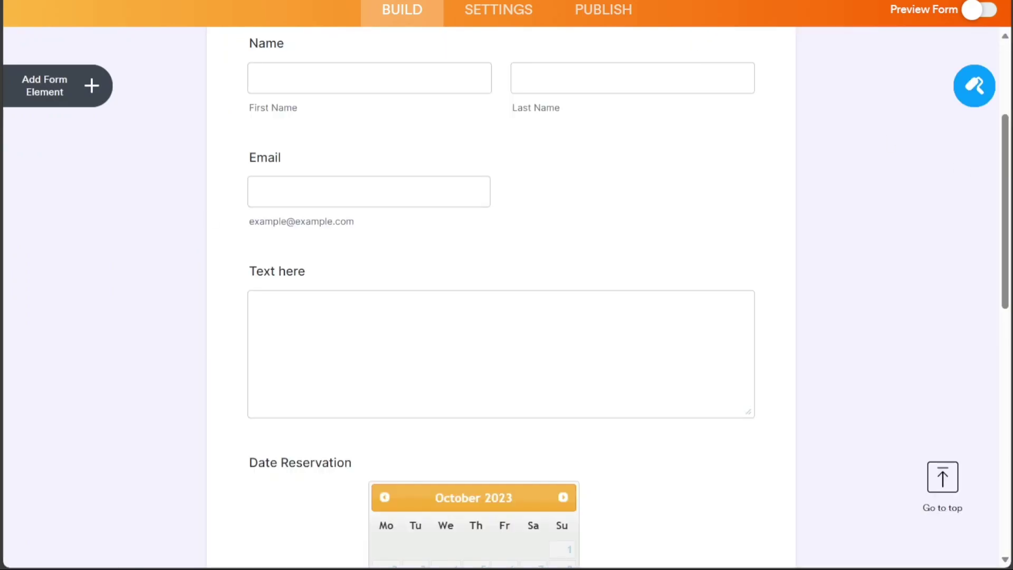
pyautogui.scroll(5, 691, 91)
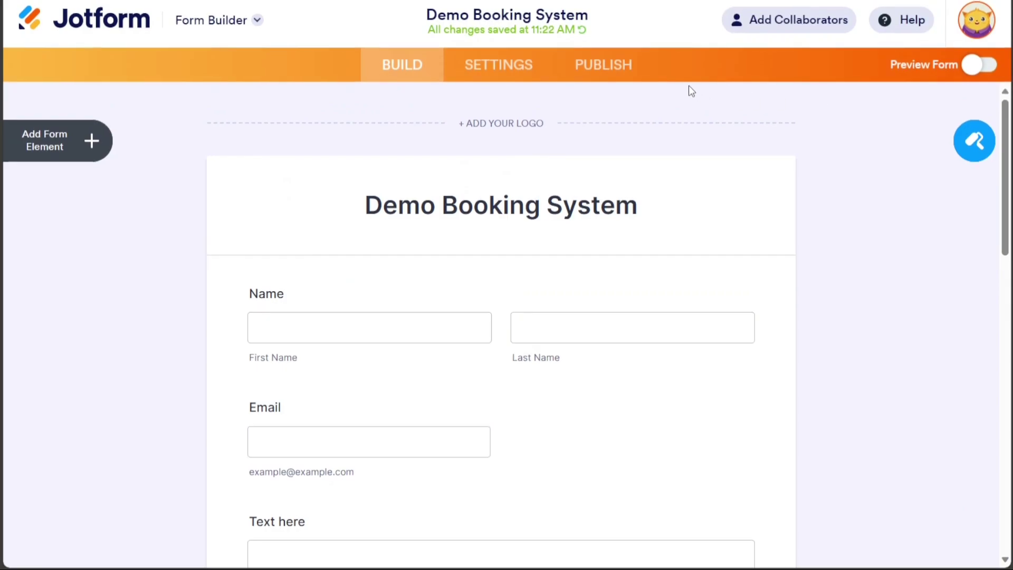
# Publish the form, copy its direct link, and review the live form in a new tab
pyautogui.click(608, 69)
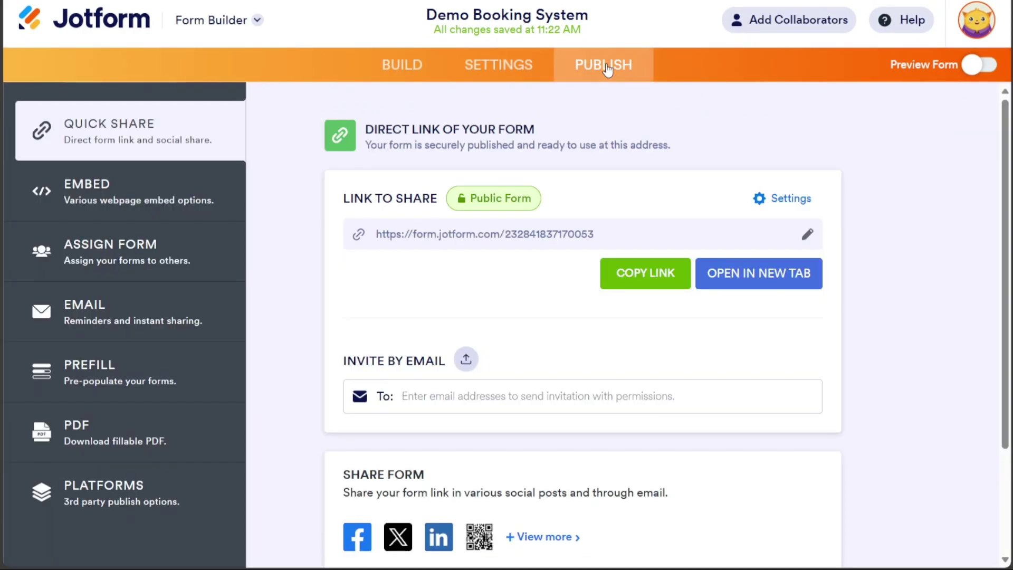
pyautogui.click(639, 276)
pyautogui.click(758, 275)
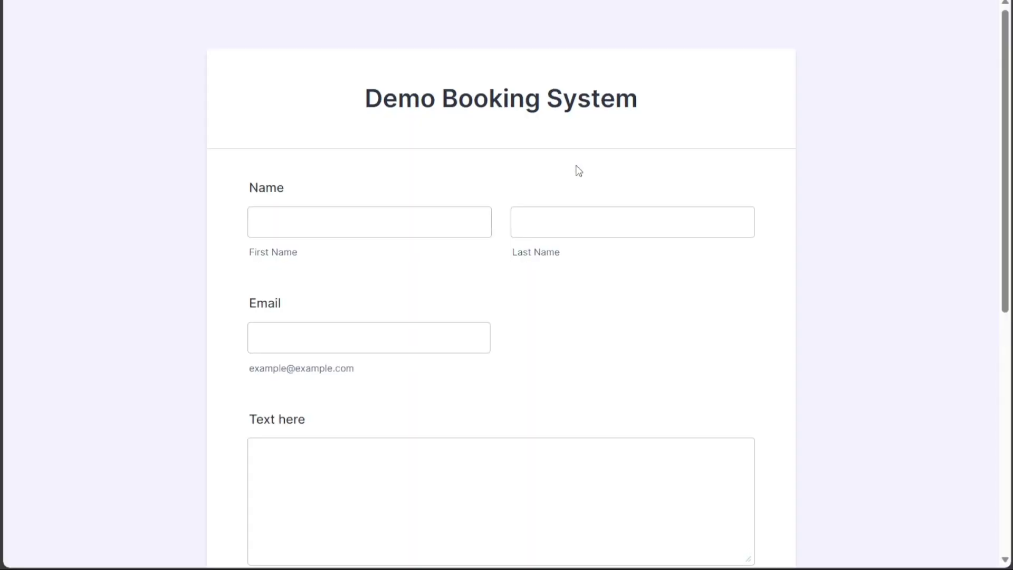
pyautogui.scroll(-10, 578, 170)
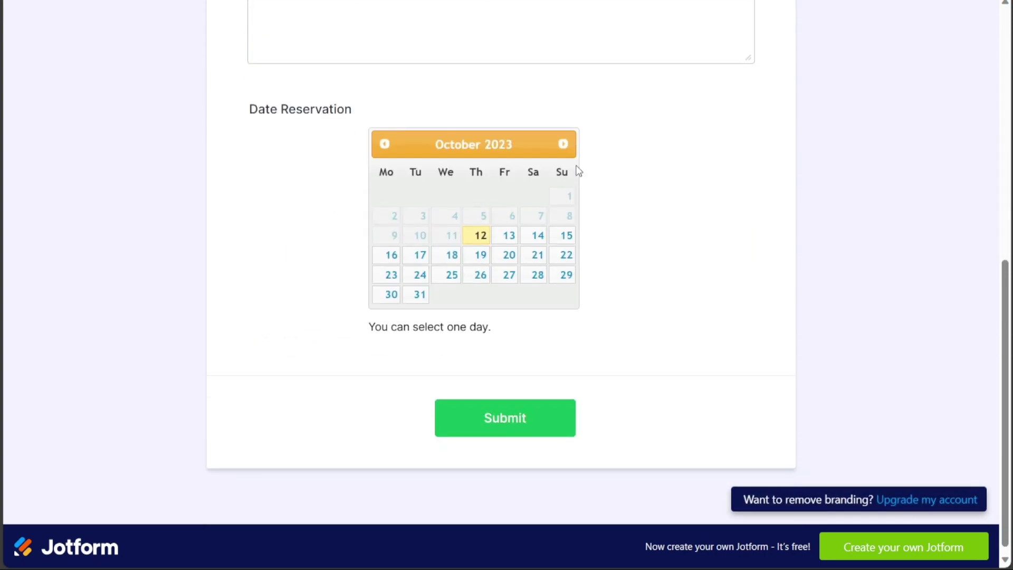
pyautogui.hotkey('ctrl', 'w')
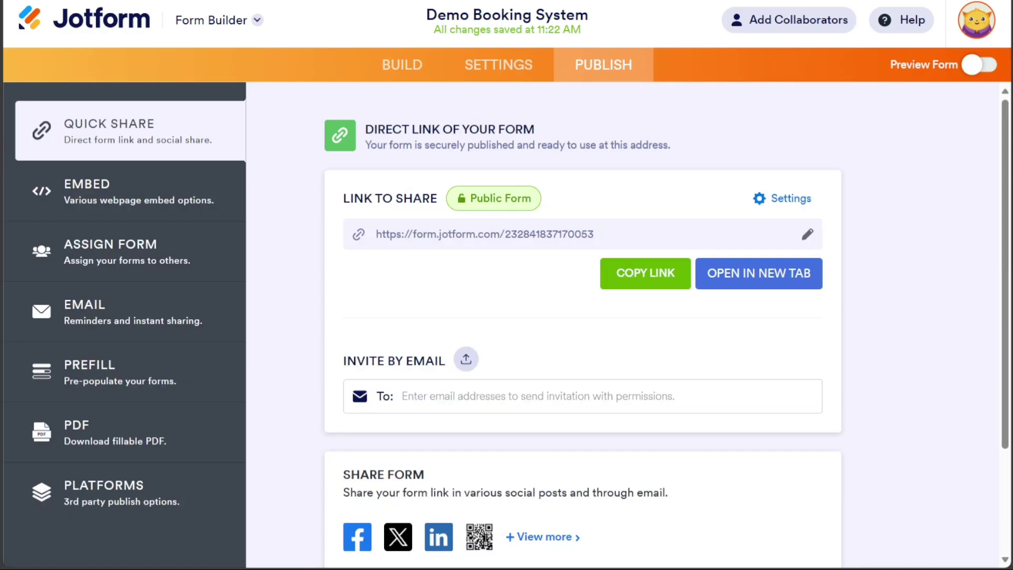
# From Quick Share's extra sharing options, generate the QR code for the form link
pyautogui.click(516, 395)
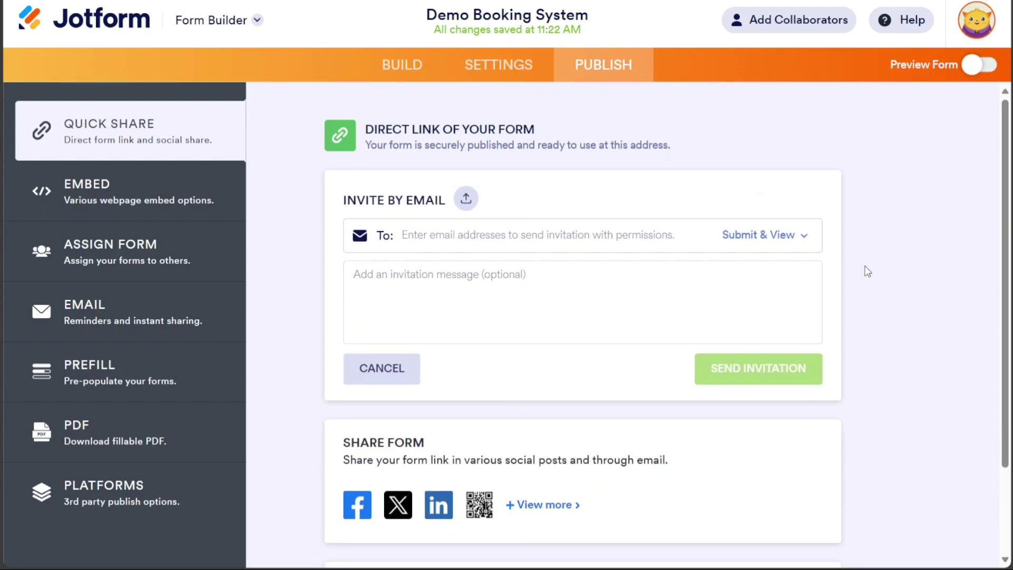
pyautogui.moveTo(1004, 220); pyautogui.dragTo(1004, 265)
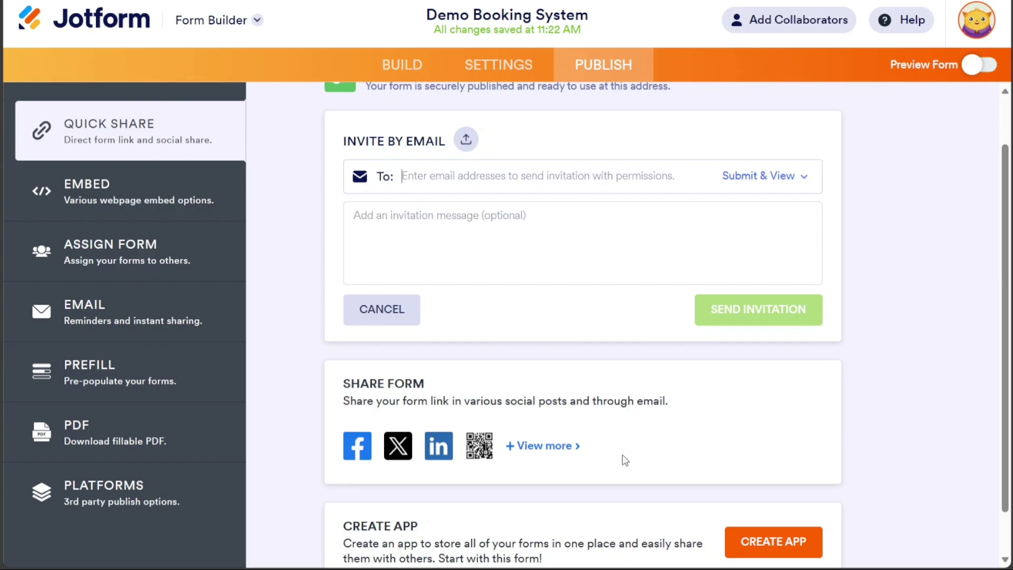
pyautogui.click(558, 449)
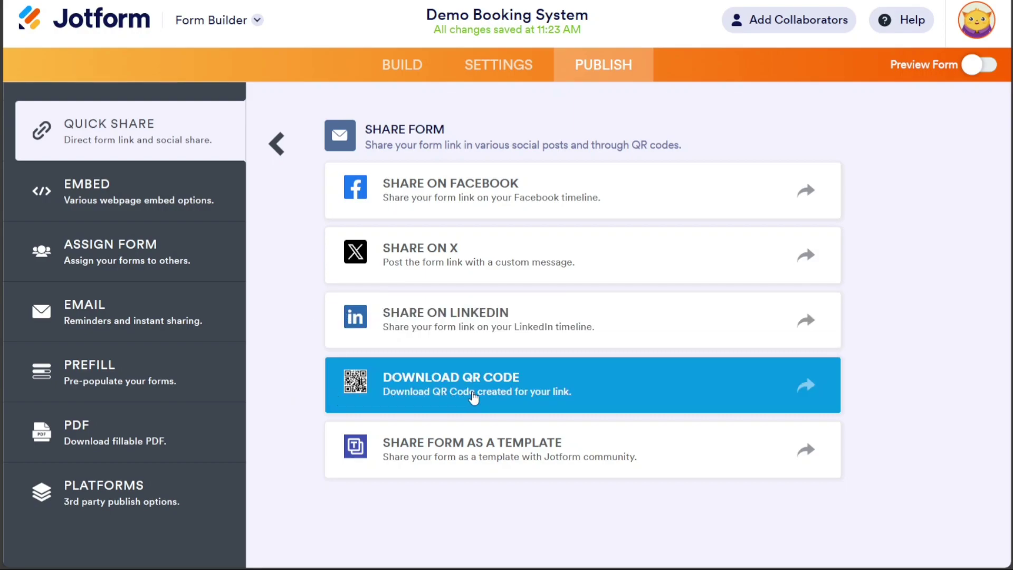
pyautogui.click(473, 398)
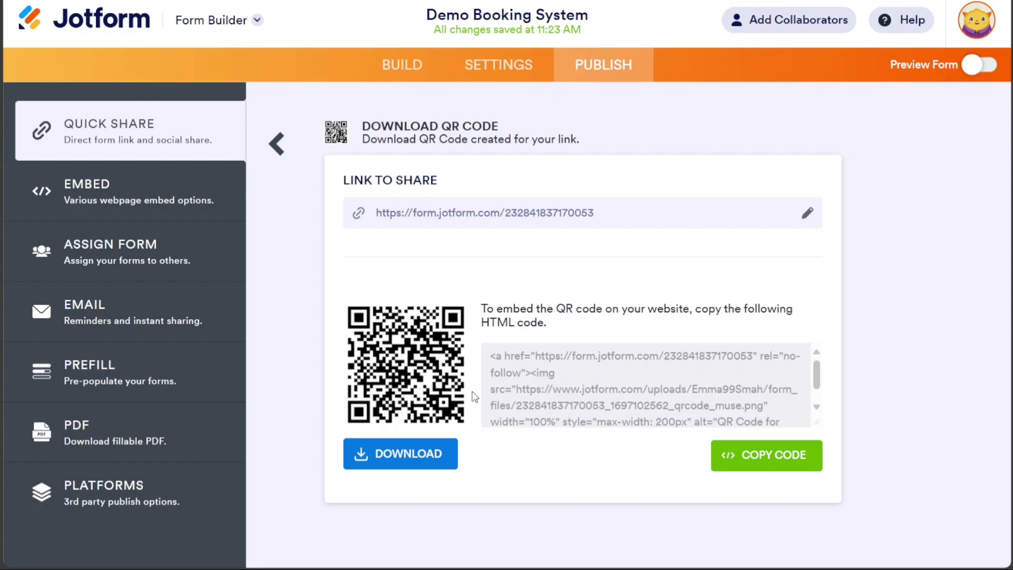
# Copy the form's JavaScript embed code from the Embed publish page to the clipboard
pyautogui.click(125, 199)
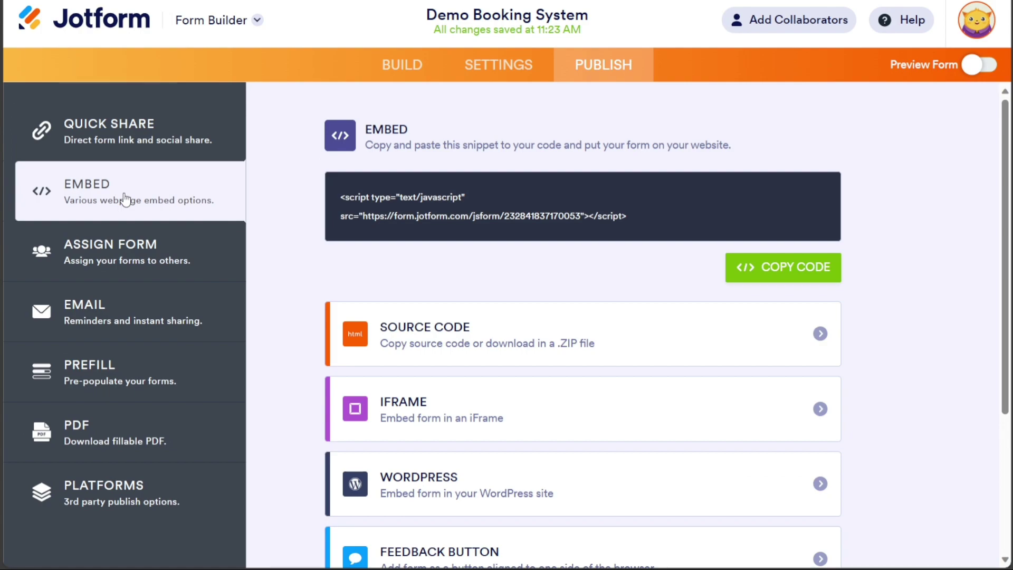
pyautogui.click(784, 269)
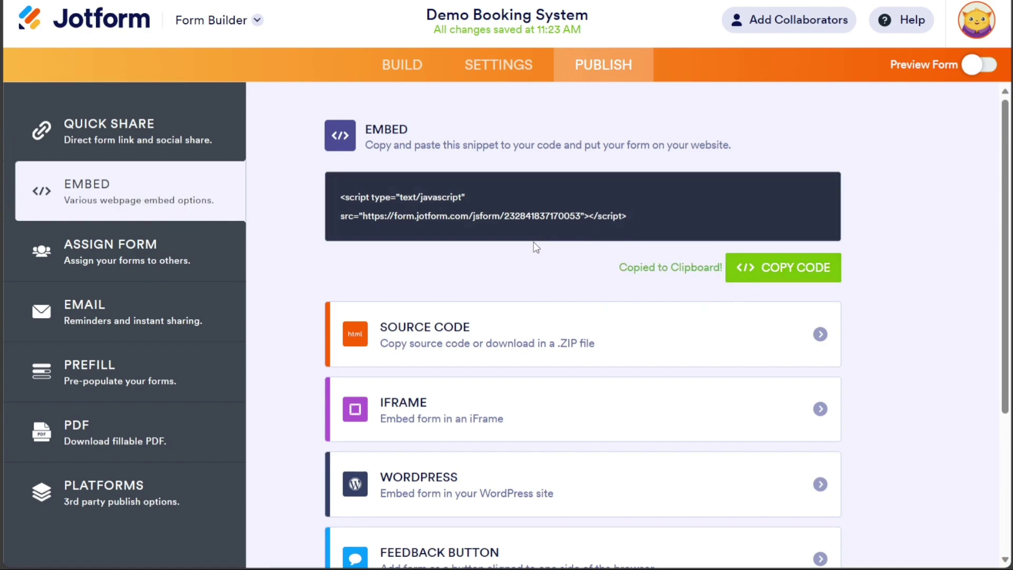